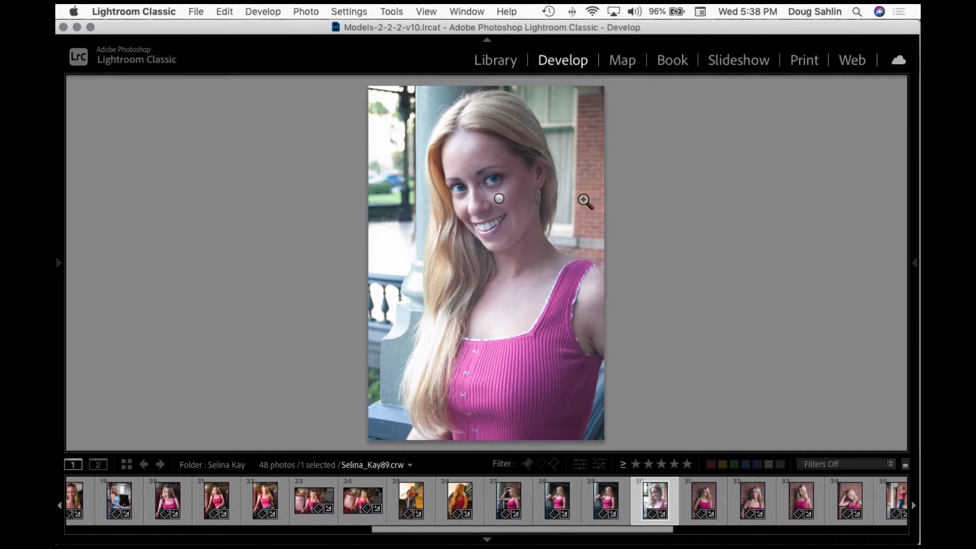
# Start a new Adjustment Brush mask on the portrait with Texture at 0 and Sharpness at 27
pyautogui.click(526, 194)
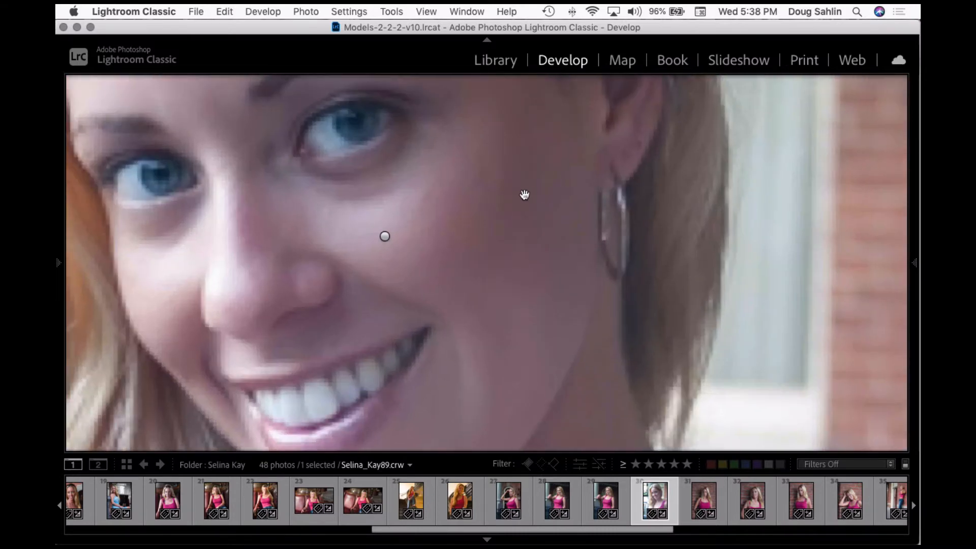
pyautogui.moveTo(438, 192); pyautogui.dragTo(495, 290)
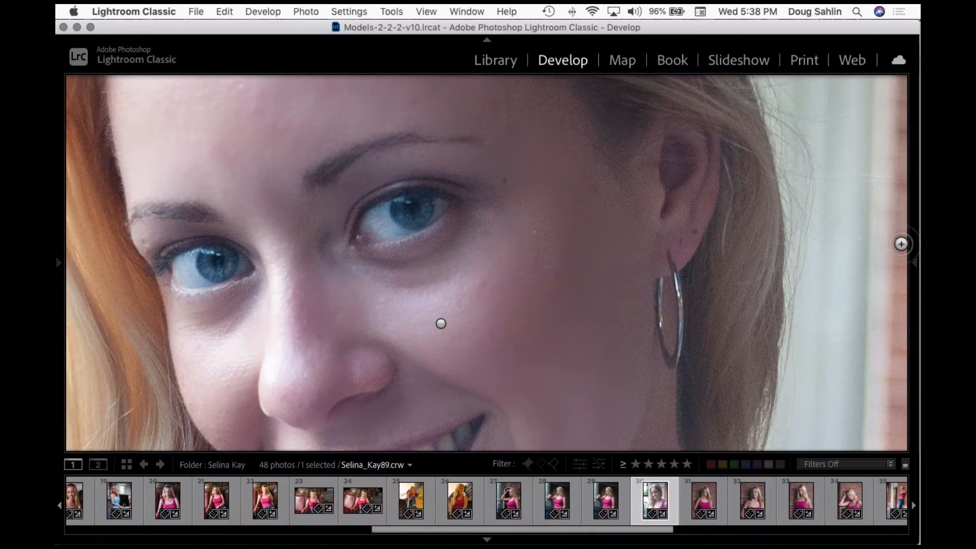
pyautogui.moveTo(915, 266)
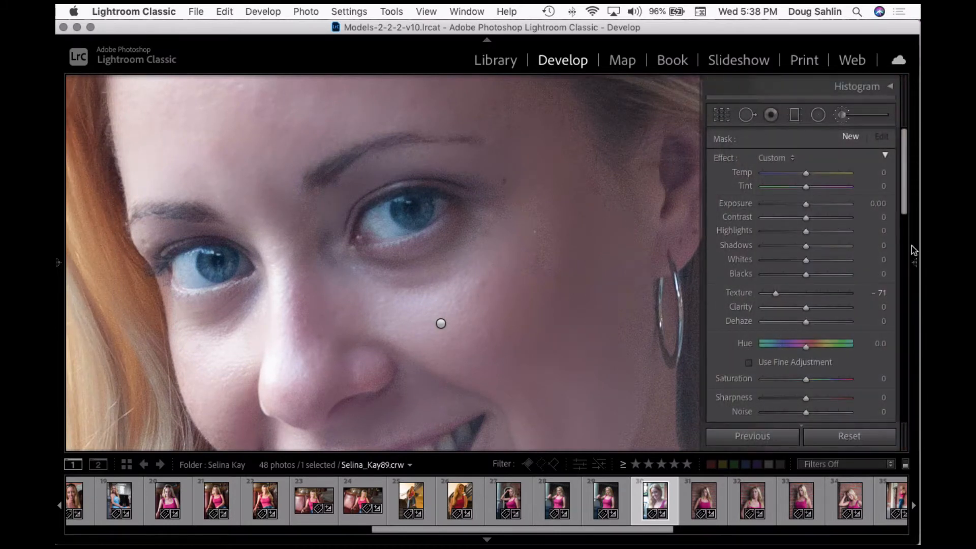
pyautogui.click(844, 117)
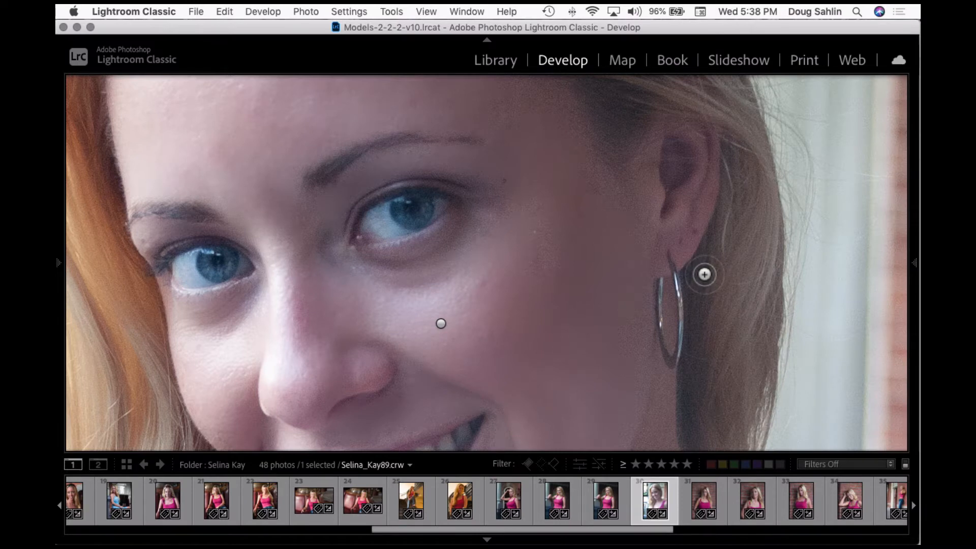
pyautogui.moveTo(904, 270)
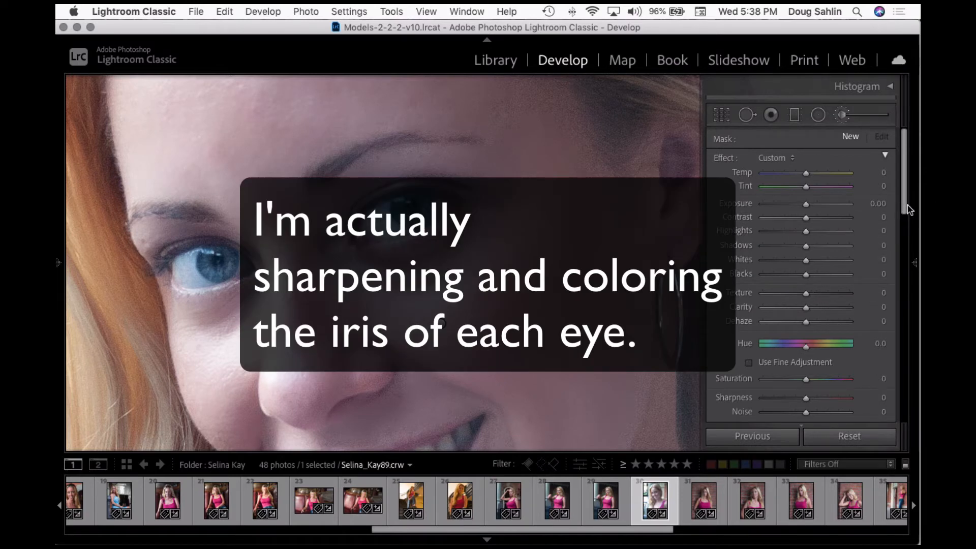
pyautogui.moveTo(907, 209); pyautogui.dragTo(907, 250)
pyautogui.moveTo(769, 278)
pyautogui.mouseDown()
pyautogui.moveTo(788, 281)
pyautogui.moveTo(784, 268)
pyautogui.mouseUp()
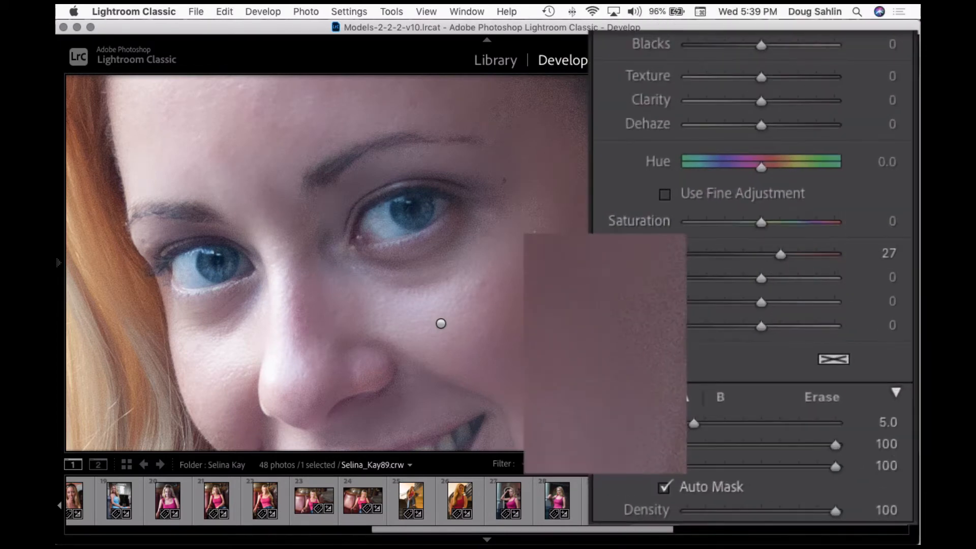
# Set the brush's tint colour to blue with hue 241 and saturation 90%
pyautogui.click(849, 327)
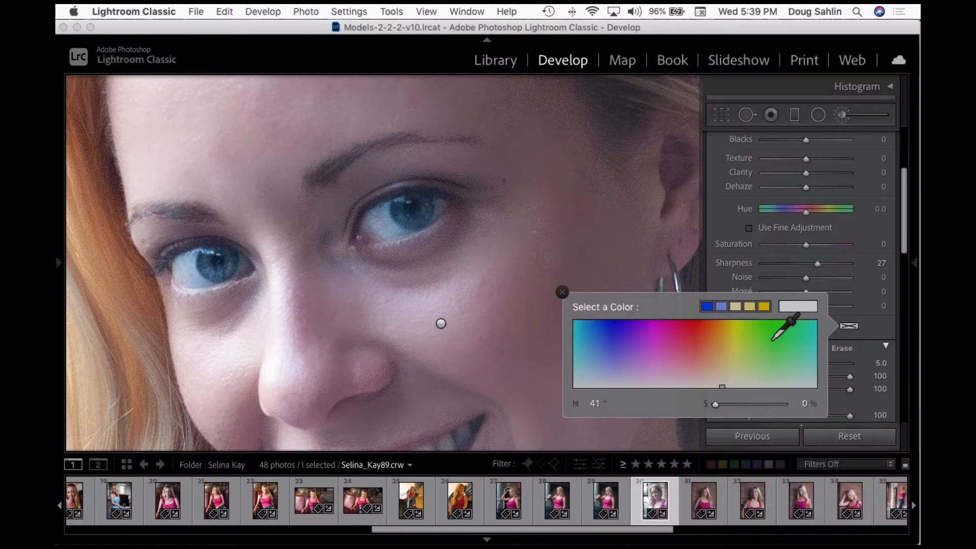
pyautogui.moveTo(639, 338); pyautogui.dragTo(617, 328)
pyautogui.moveTo(505, 324); pyautogui.dragTo(497, 321)
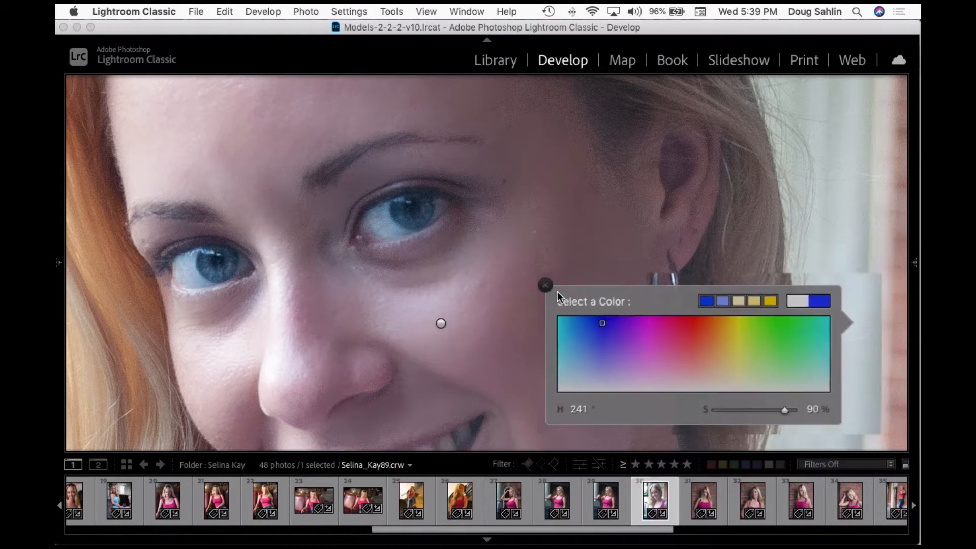
pyautogui.click(562, 293)
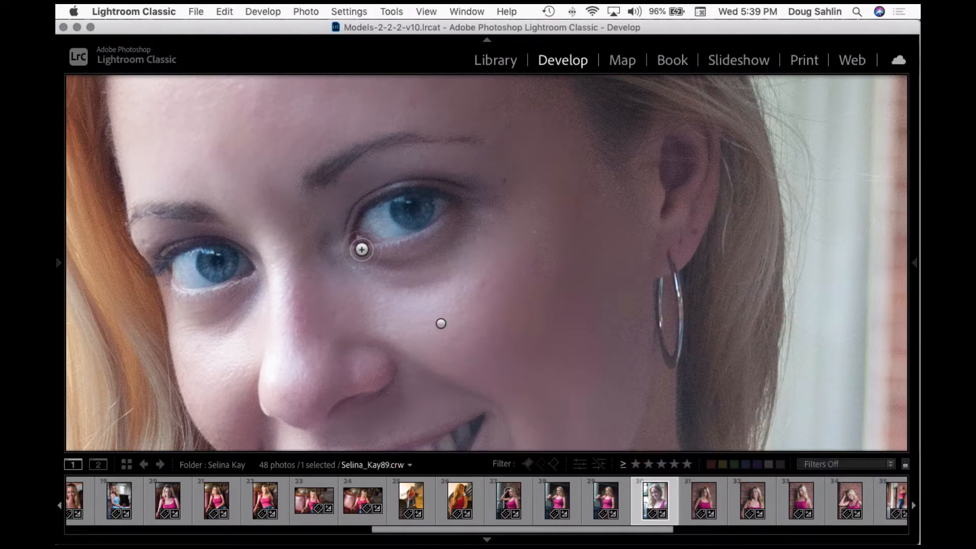
# Paint the blue sharpening brush over the iris of each eye
pyautogui.moveTo(57, 231)
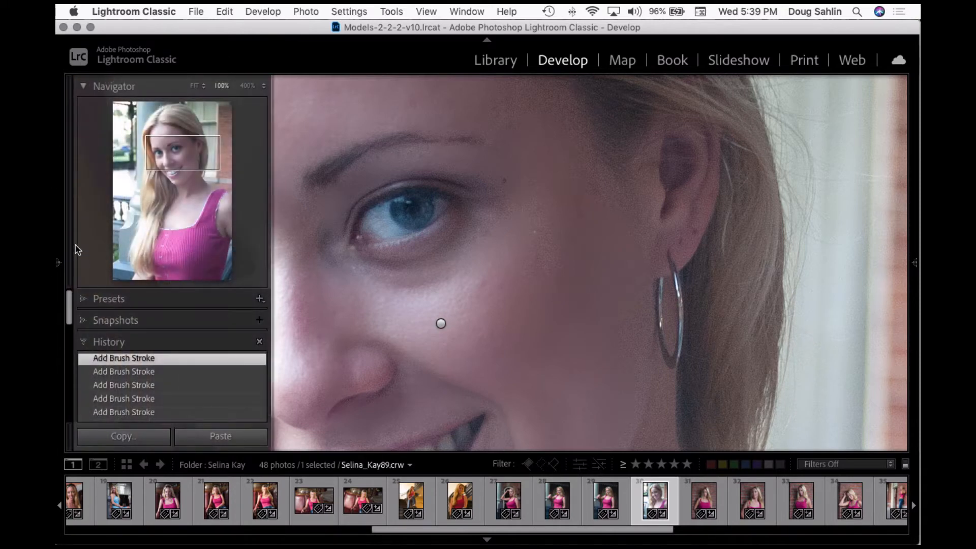
pyautogui.click(248, 87)
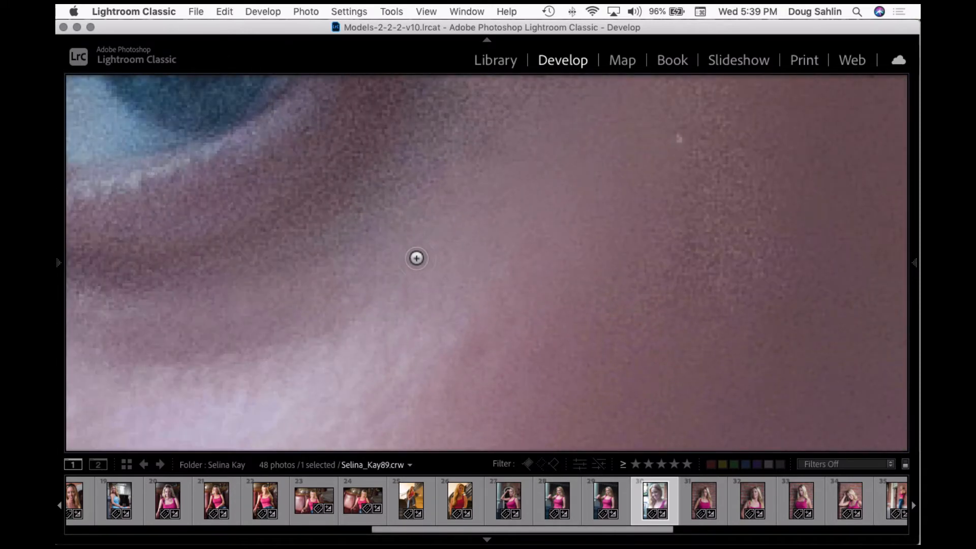
pyautogui.moveTo(399, 250); pyautogui.dragTo(599, 434)
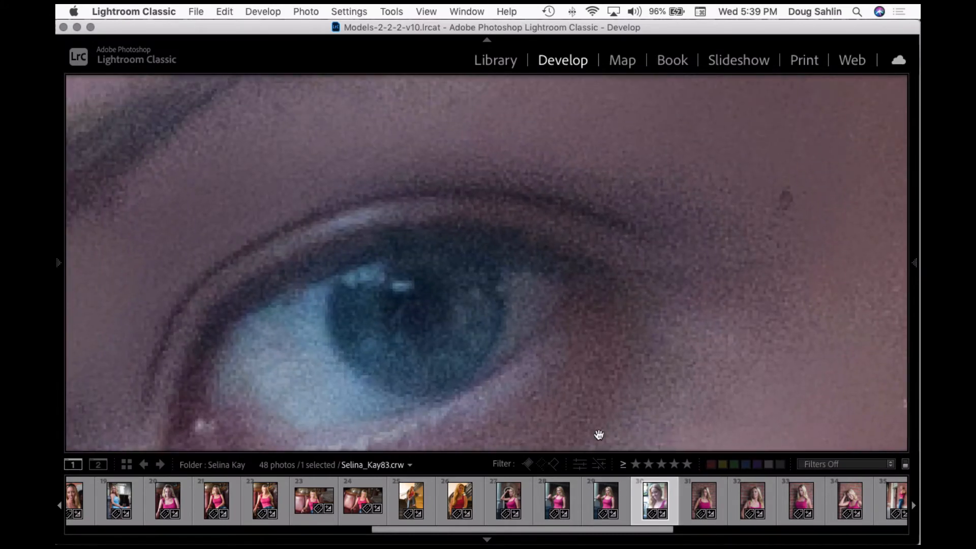
pyautogui.click(621, 385)
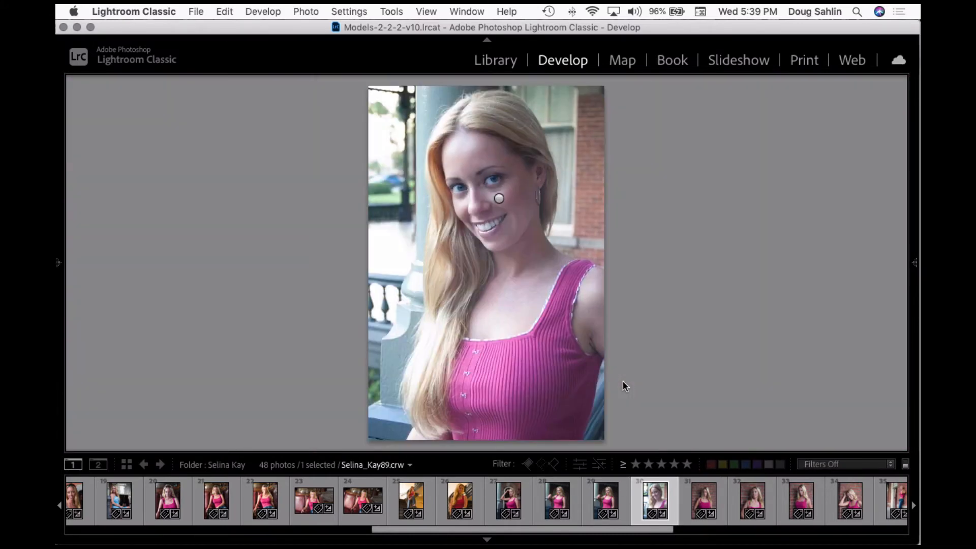
pyautogui.press('z')
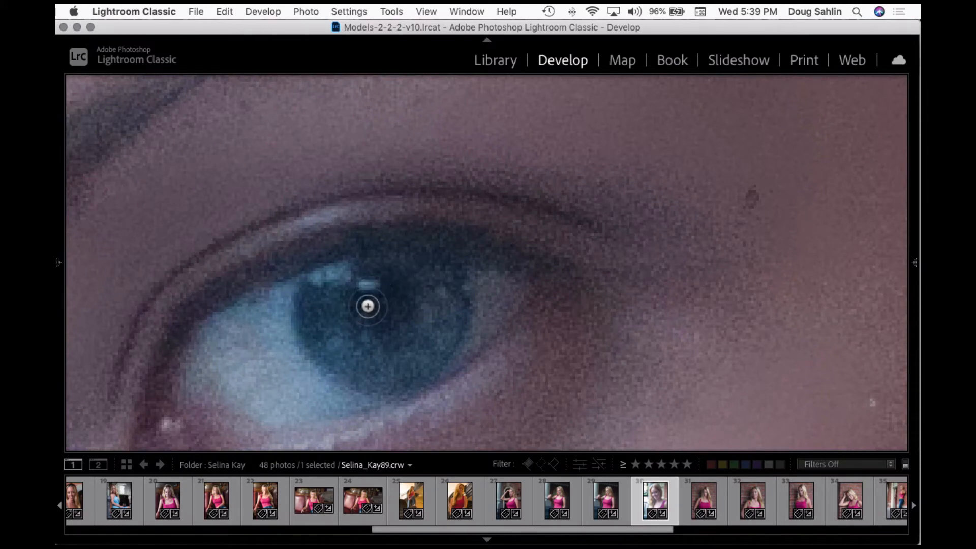
pyautogui.moveTo(368, 310)
pyautogui.mouseDown()
pyautogui.moveTo(356, 301)
pyautogui.moveTo(347, 316)
pyautogui.moveTo(331, 307)
pyautogui.moveTo(325, 333)
pyautogui.moveTo(375, 374)
pyautogui.moveTo(401, 375)
pyautogui.moveTo(443, 337)
pyautogui.moveTo(419, 366)
pyautogui.moveTo(435, 348)
pyautogui.moveTo(427, 302)
pyautogui.moveTo(349, 295)
pyautogui.moveTo(348, 283)
pyautogui.moveTo(403, 279)
pyautogui.moveTo(446, 294)
pyautogui.moveTo(447, 322)
pyautogui.moveTo(418, 374)
pyautogui.moveTo(396, 392)
pyautogui.moveTo(342, 368)
pyautogui.moveTo(324, 305)
pyautogui.moveTo(336, 358)
pyautogui.moveTo(309, 345)
pyautogui.moveTo(637, 249)
pyautogui.mouseUp()
pyautogui.press('space')
pyautogui.moveTo(330, 316); pyautogui.dragTo(667, 203)
pyautogui.moveTo(464, 274); pyautogui.dragTo(549, 242)
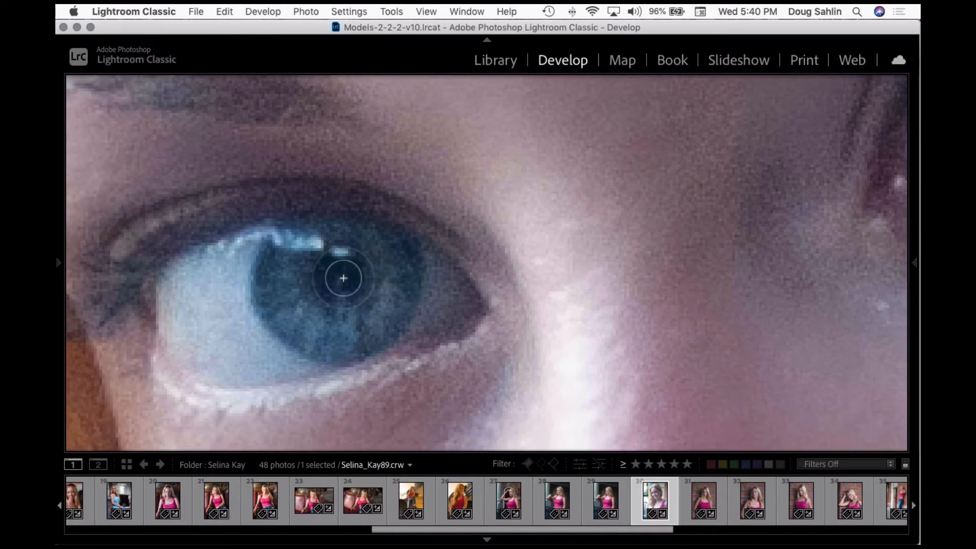
pyautogui.moveTo(321, 299)
pyautogui.mouseDown()
pyautogui.moveTo(305, 266)
pyautogui.moveTo(294, 305)
pyautogui.moveTo(286, 285)
pyautogui.moveTo(284, 294)
pyautogui.moveTo(299, 328)
pyautogui.moveTo(332, 352)
pyautogui.moveTo(354, 348)
pyautogui.moveTo(402, 311)
pyautogui.moveTo(404, 262)
pyautogui.moveTo(410, 276)
pyautogui.moveTo(380, 247)
pyautogui.moveTo(342, 243)
pyautogui.moveTo(288, 258)
pyautogui.moveTo(280, 286)
pyautogui.moveTo(321, 280)
pyautogui.moveTo(346, 308)
pyautogui.moveTo(370, 297)
pyautogui.moveTo(357, 313)
pyautogui.moveTo(368, 310)
pyautogui.moveTo(375, 260)
pyautogui.moveTo(386, 301)
pyautogui.moveTo(363, 319)
pyautogui.moveTo(369, 347)
pyautogui.moveTo(403, 303)
pyautogui.moveTo(402, 267)
pyautogui.mouseUp()
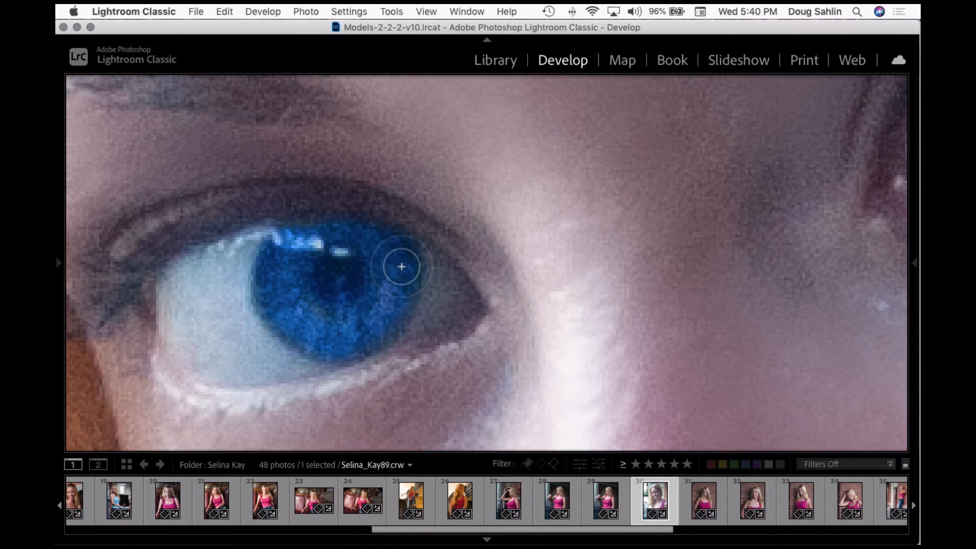
pyautogui.click(545, 253)
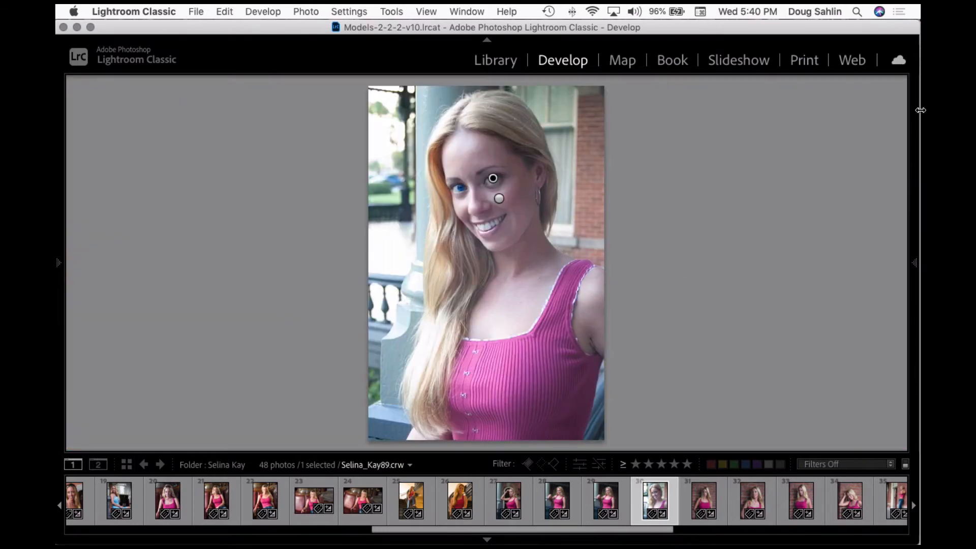
# Finish the iris mask and start another new Adjustment Brush mask
pyautogui.moveTo(916, 267)
pyautogui.scroll(5, 893, 196)
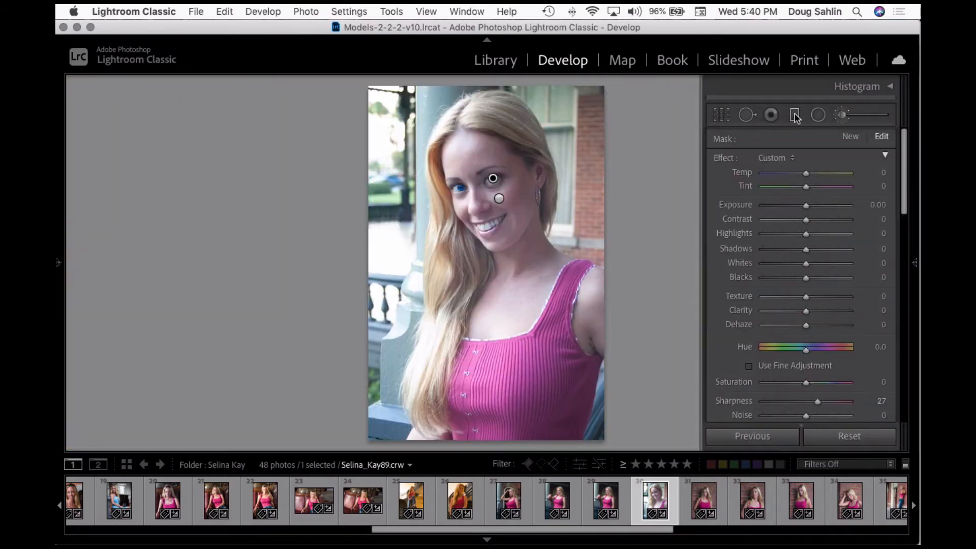
pyautogui.click(751, 117)
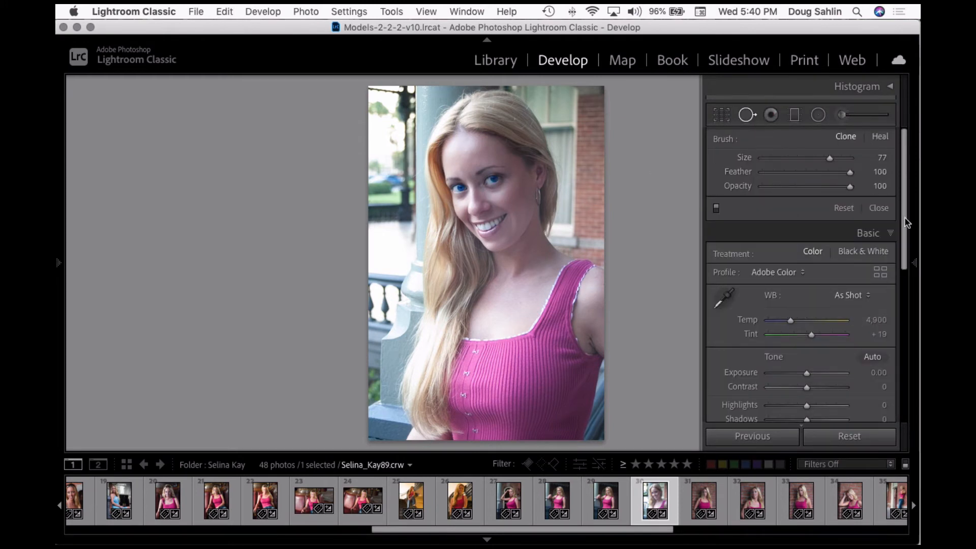
pyautogui.click(843, 116)
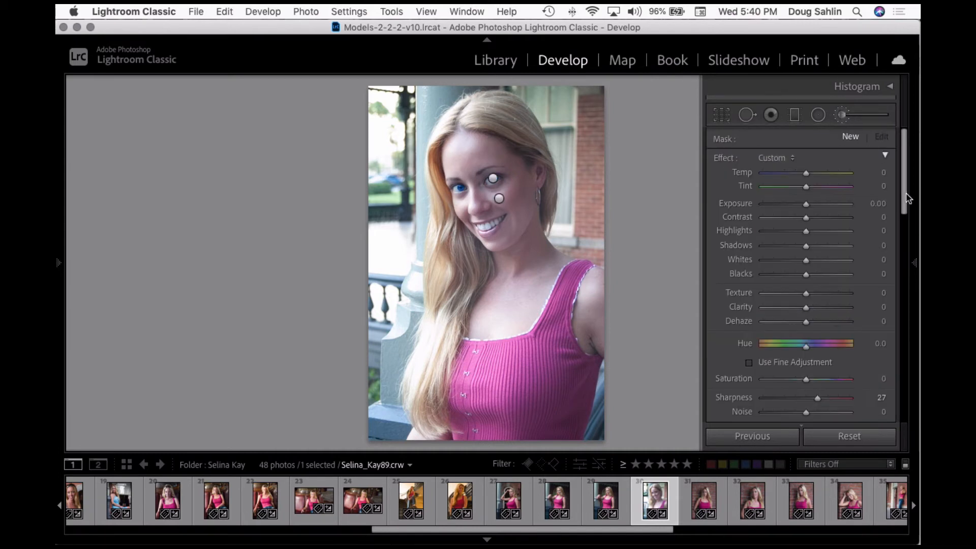
pyautogui.moveTo(909, 199); pyautogui.dragTo(920, 265)
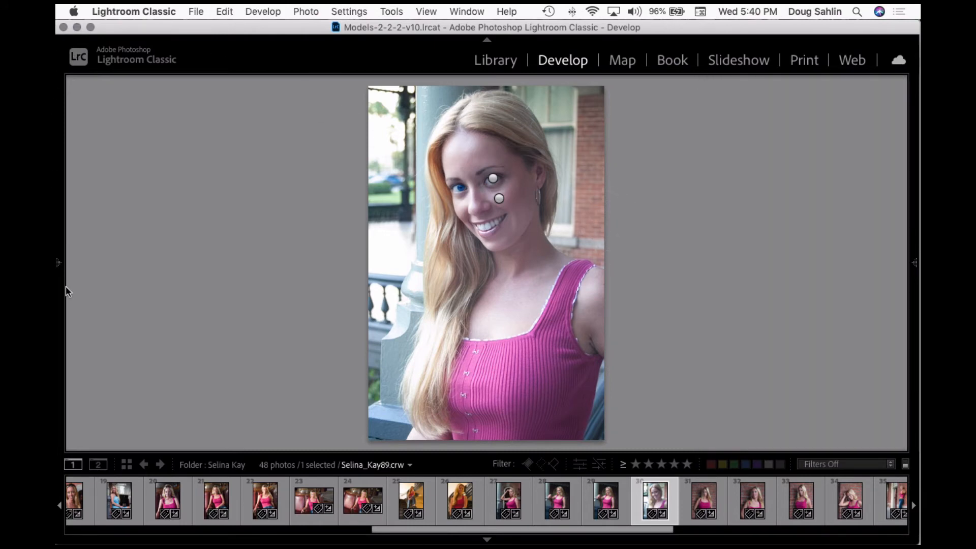
# Compare the eyes and skin with the brush adjustments switched off and on at 100% magnification
pyautogui.moveTo(67, 291)
pyautogui.moveTo(60, 335)
pyautogui.click(220, 86)
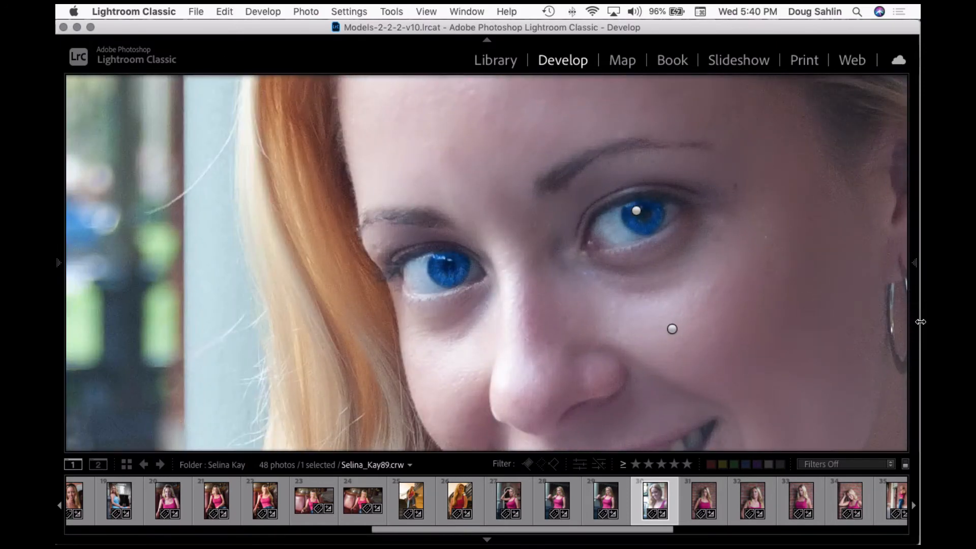
pyautogui.moveTo(916, 265)
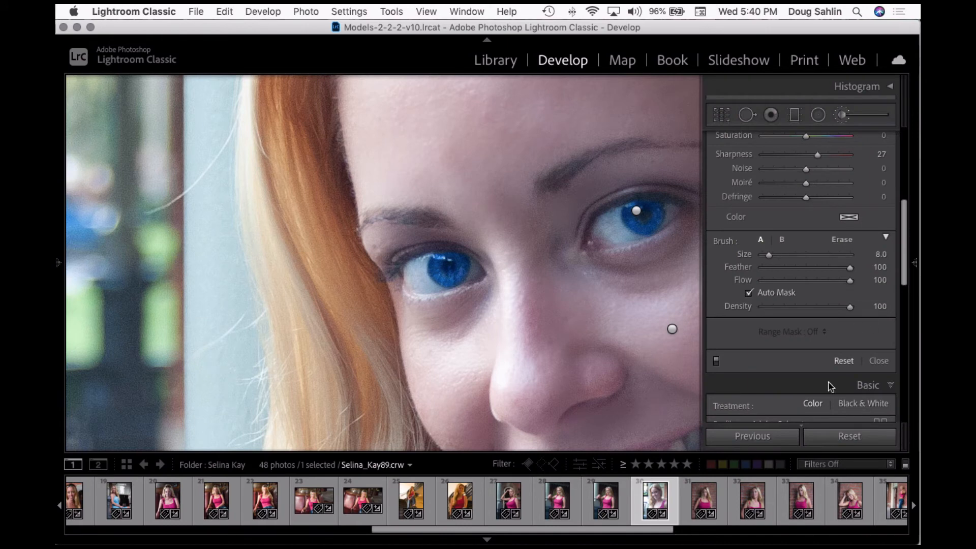
pyautogui.click(717, 361)
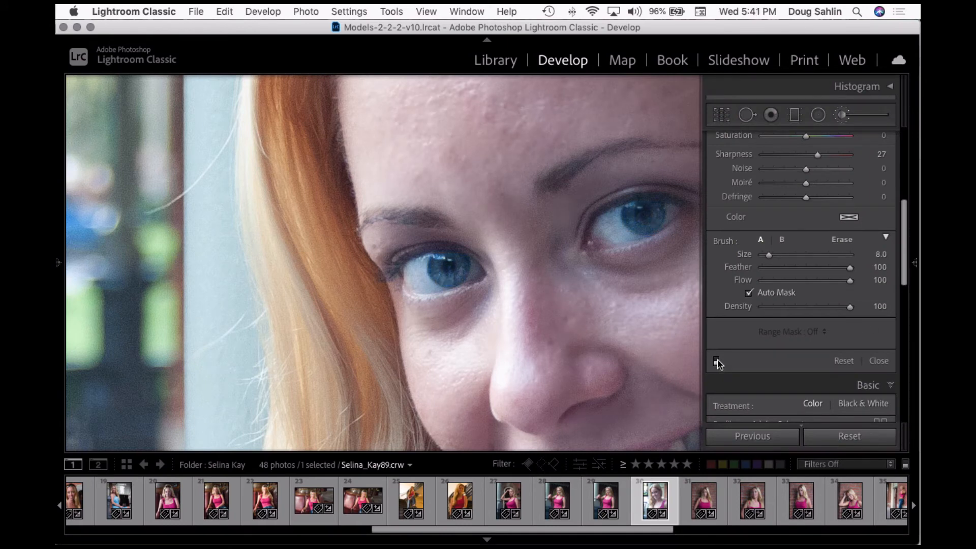
pyautogui.click(717, 360)
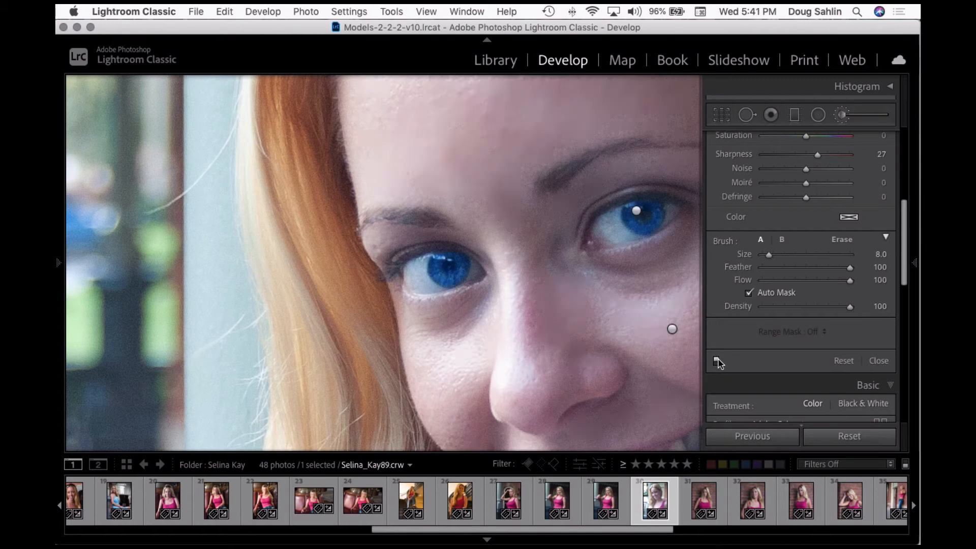
pyautogui.click(716, 361)
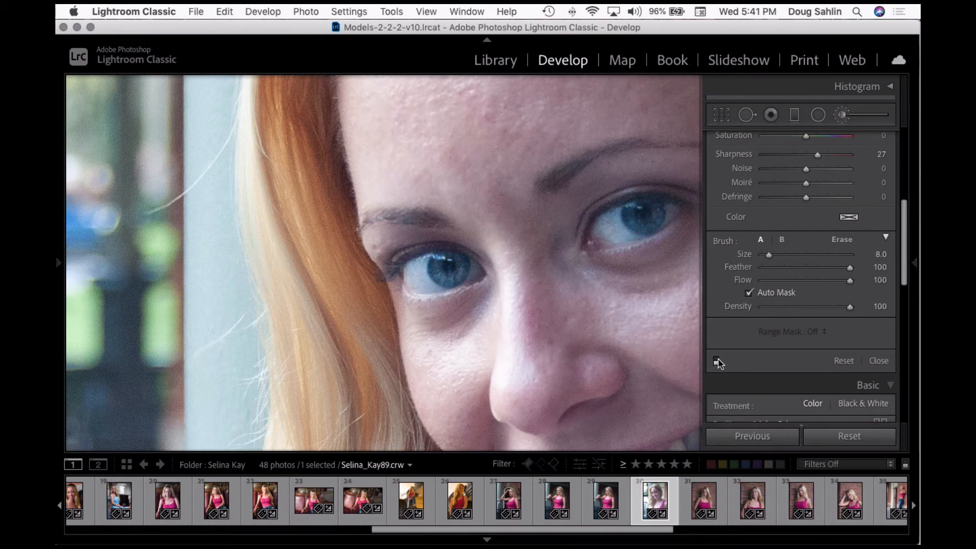
pyautogui.click(717, 361)
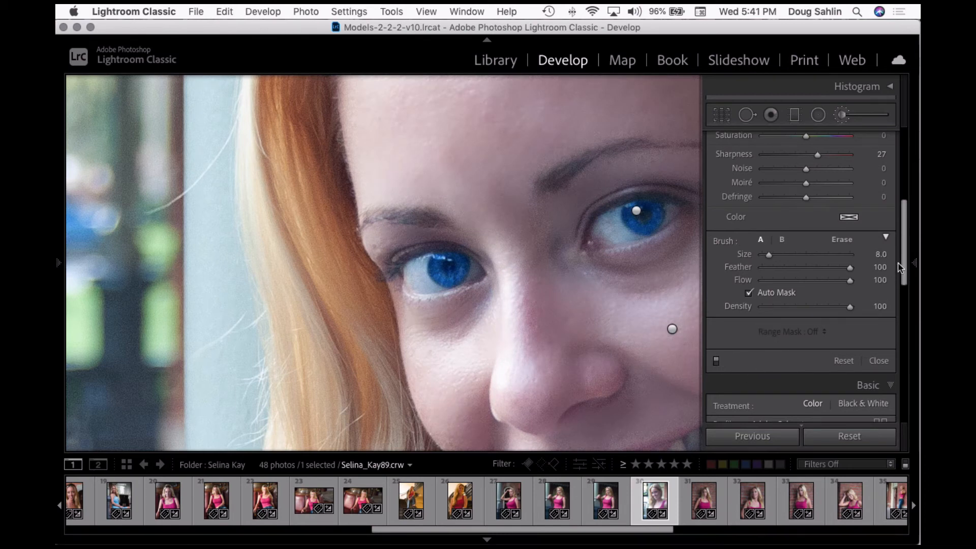
pyautogui.scroll(-3, 902, 269)
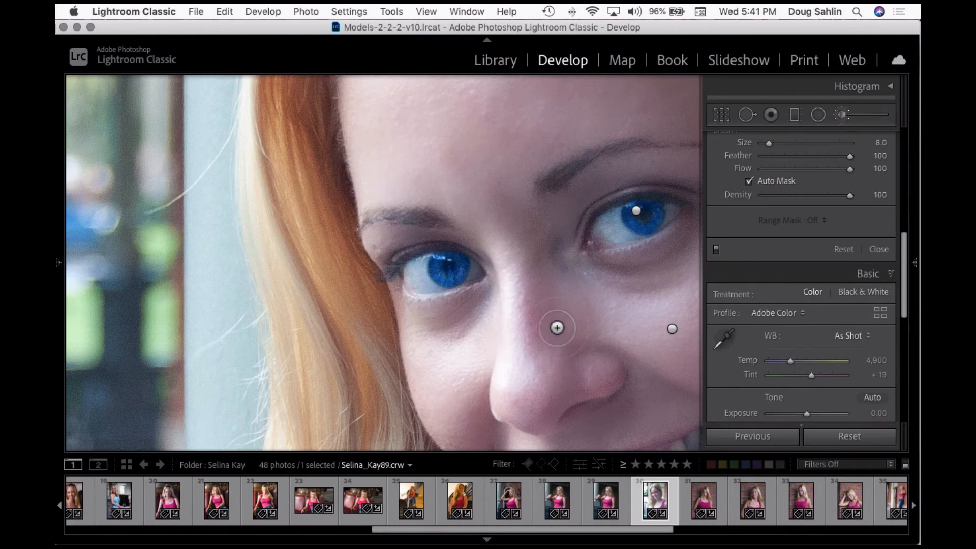
pyautogui.press('Tab')
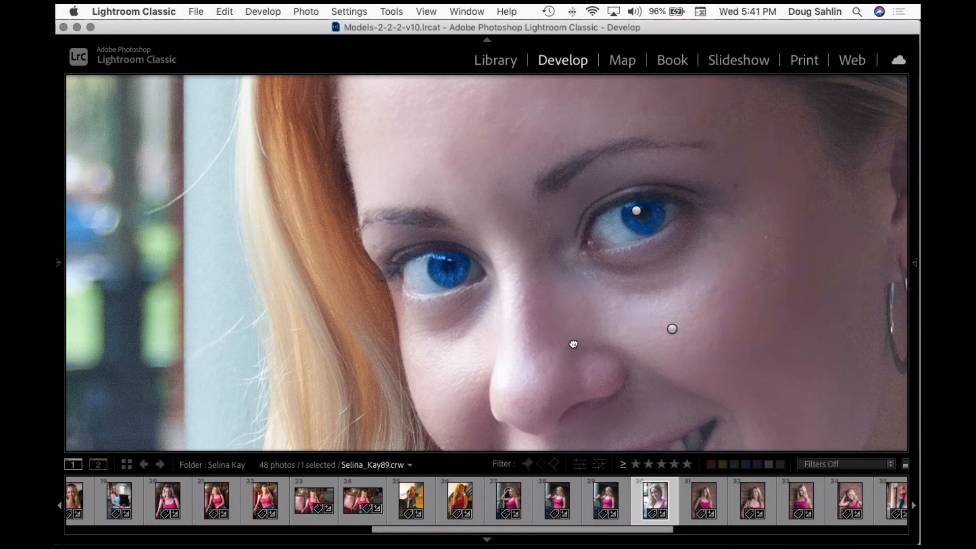
pyautogui.click(573, 344)
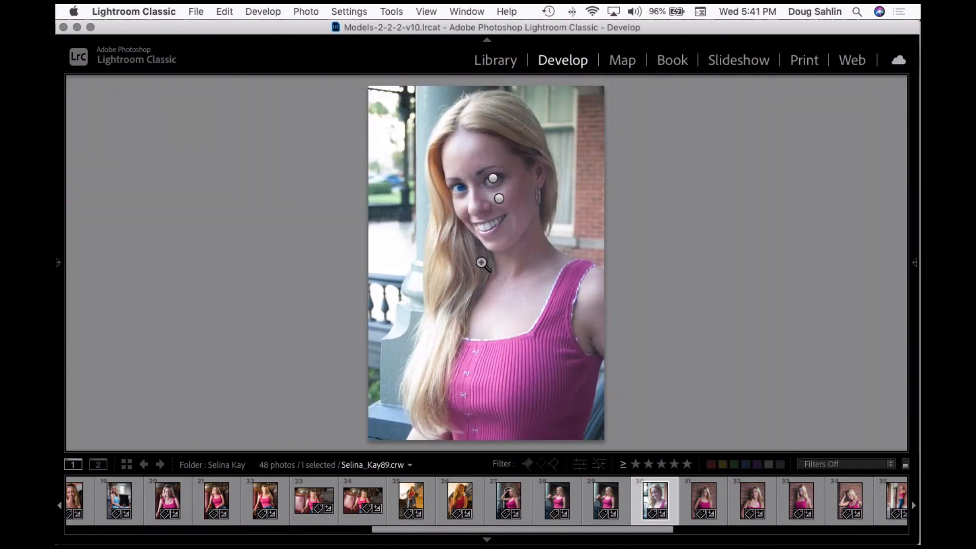
# Reset the new brush's Sharpness to 0 in preparation for the lips
pyautogui.click(482, 263)
pyautogui.moveTo(532, 159); pyautogui.dragTo(557, 366)
pyautogui.moveTo(920, 177)
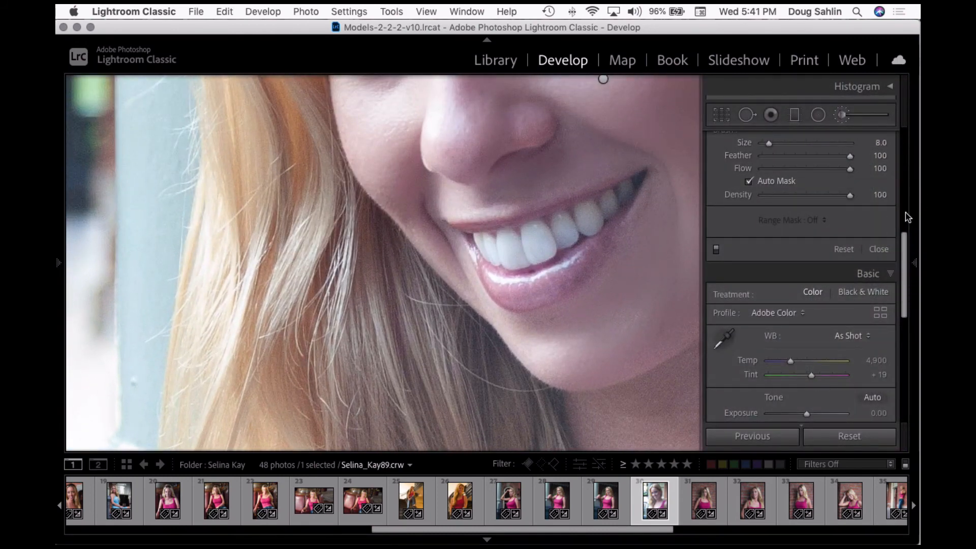
pyautogui.scroll(-10, 885, 206)
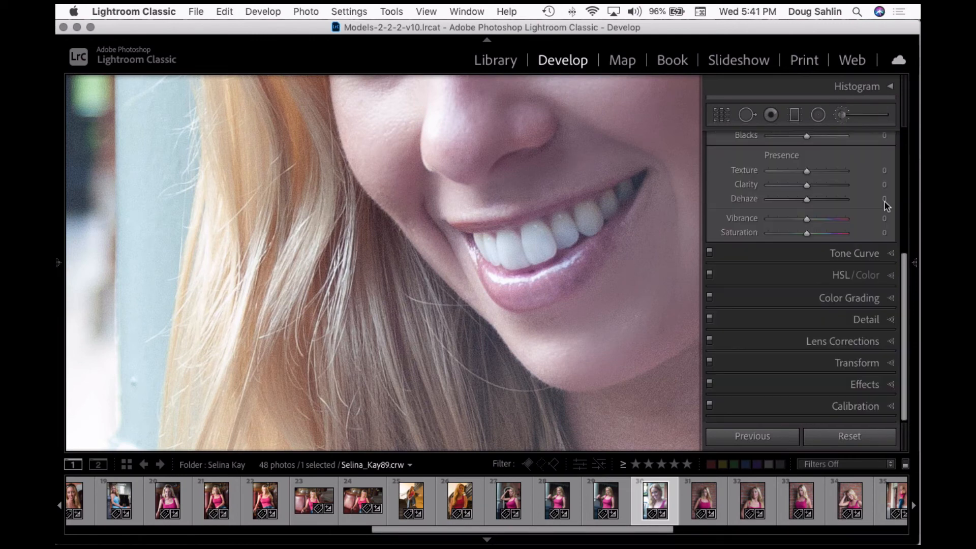
pyautogui.scroll(10, 906, 301)
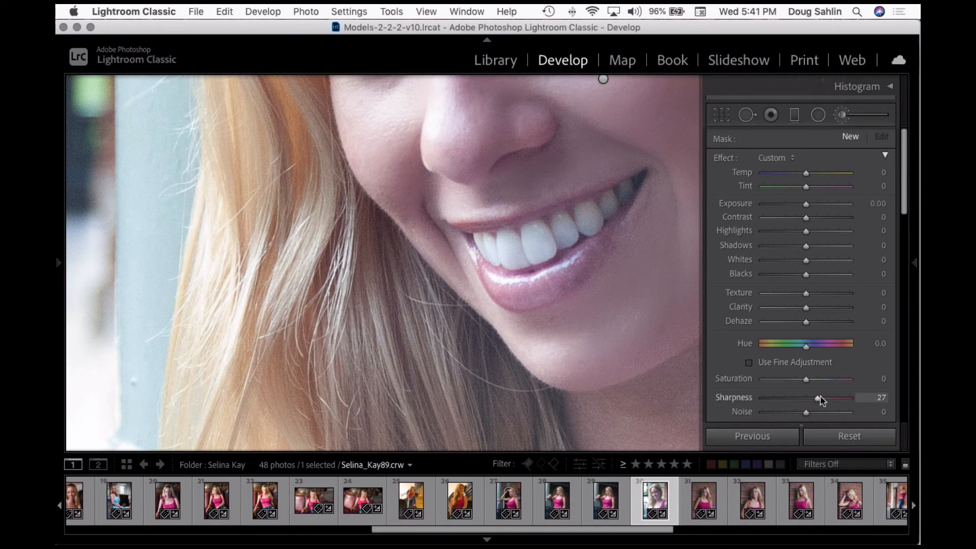
pyautogui.doubleClick(736, 399)
# Set the brush's tint colour to pink with hue 306 and saturation 54%, and paint over both lips
pyautogui.moveTo(904, 213); pyautogui.dragTo(913, 269)
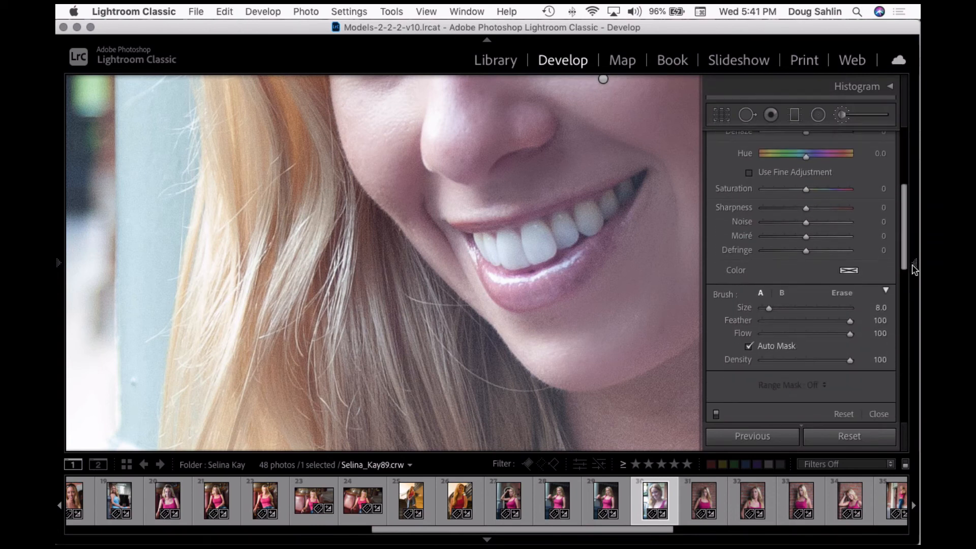
pyautogui.click(848, 271)
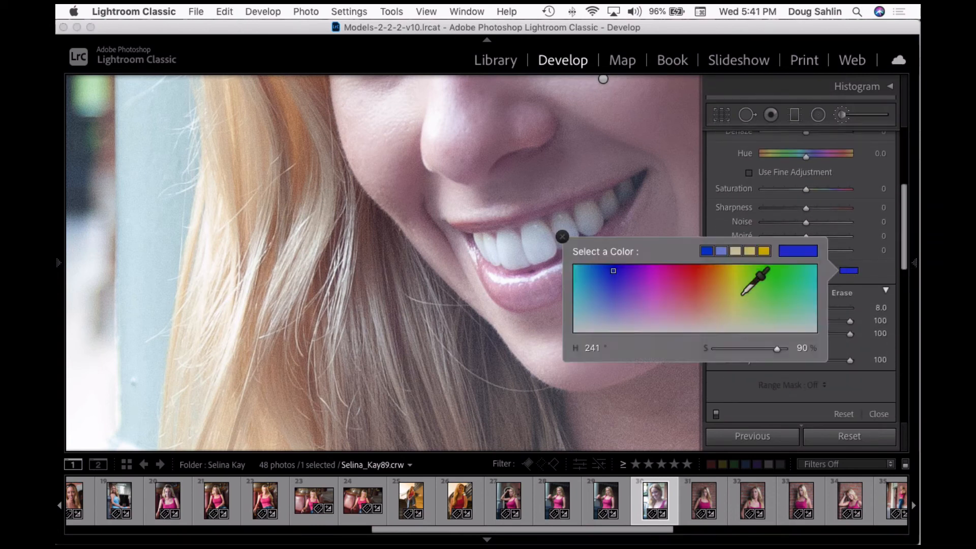
pyautogui.moveTo(745, 291); pyautogui.dragTo(658, 295)
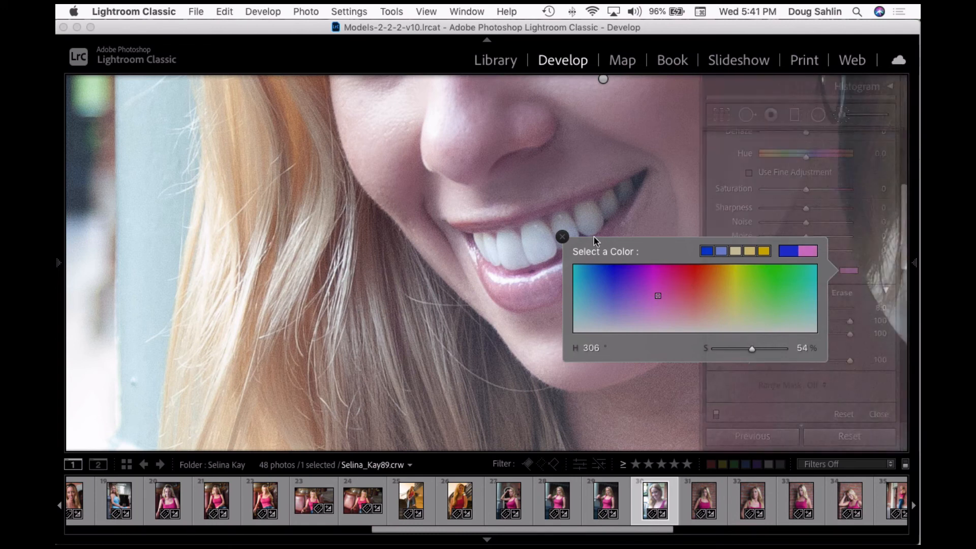
pyautogui.click(563, 237)
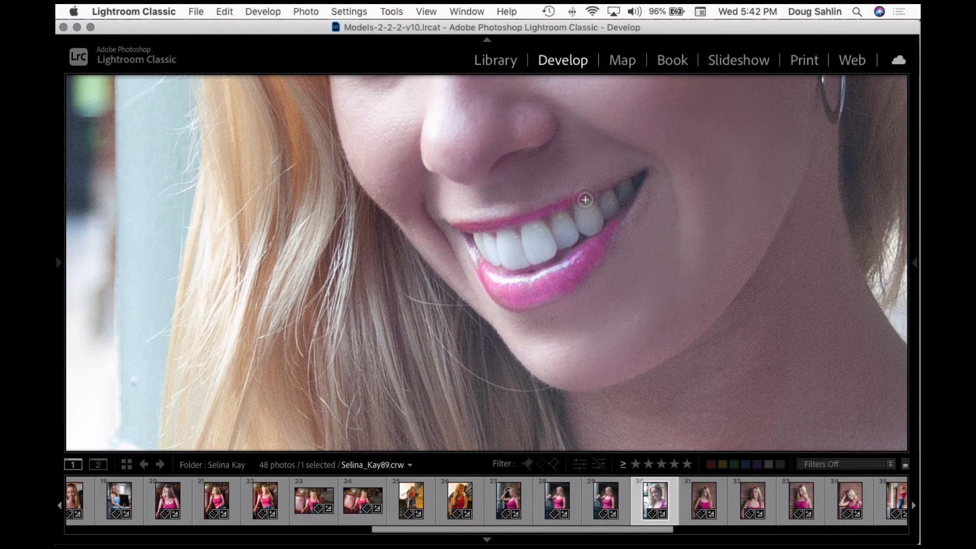
pyautogui.moveTo(616, 190); pyautogui.dragTo(640, 177)
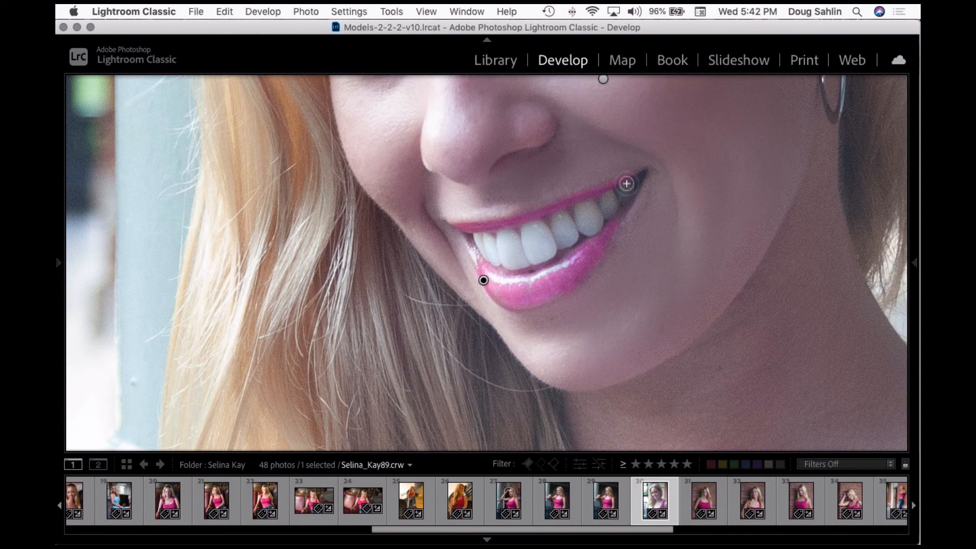